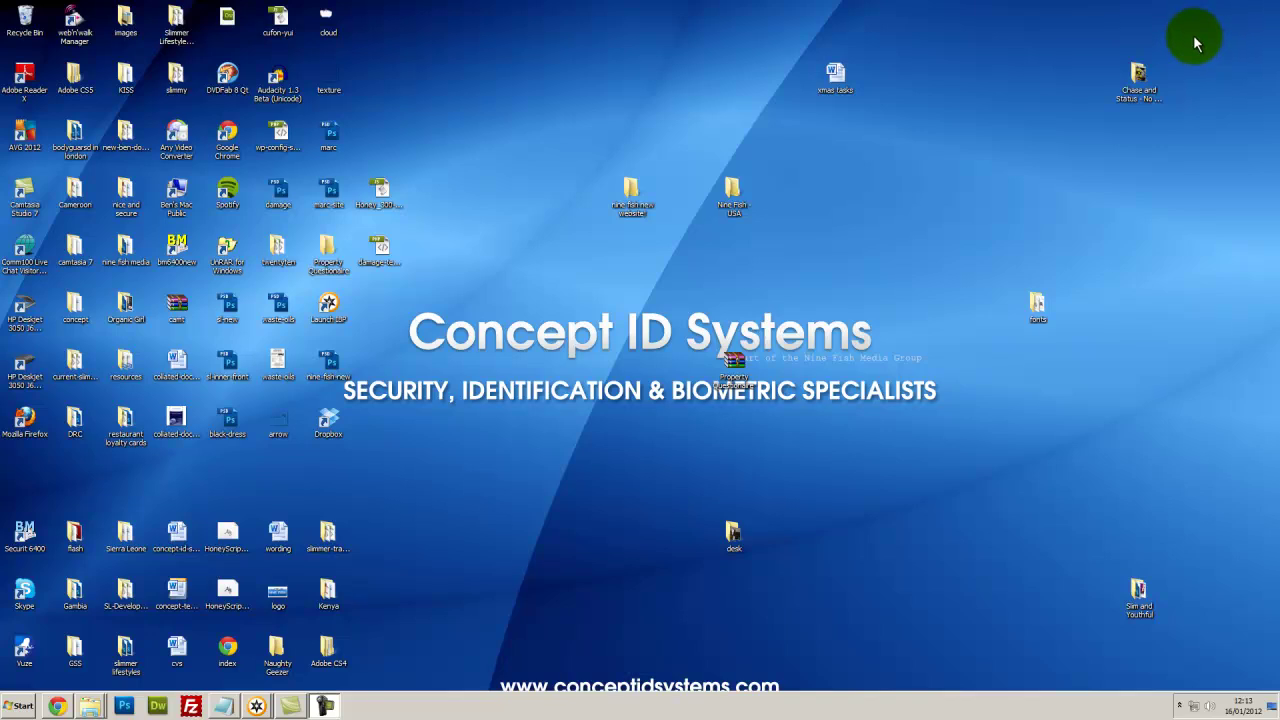
# Select the 'Chase and Status - No More Idols (2011) 320kbs' album folder on the desktop
pyautogui.moveTo(1195, 38); pyautogui.dragTo(1079, 143)
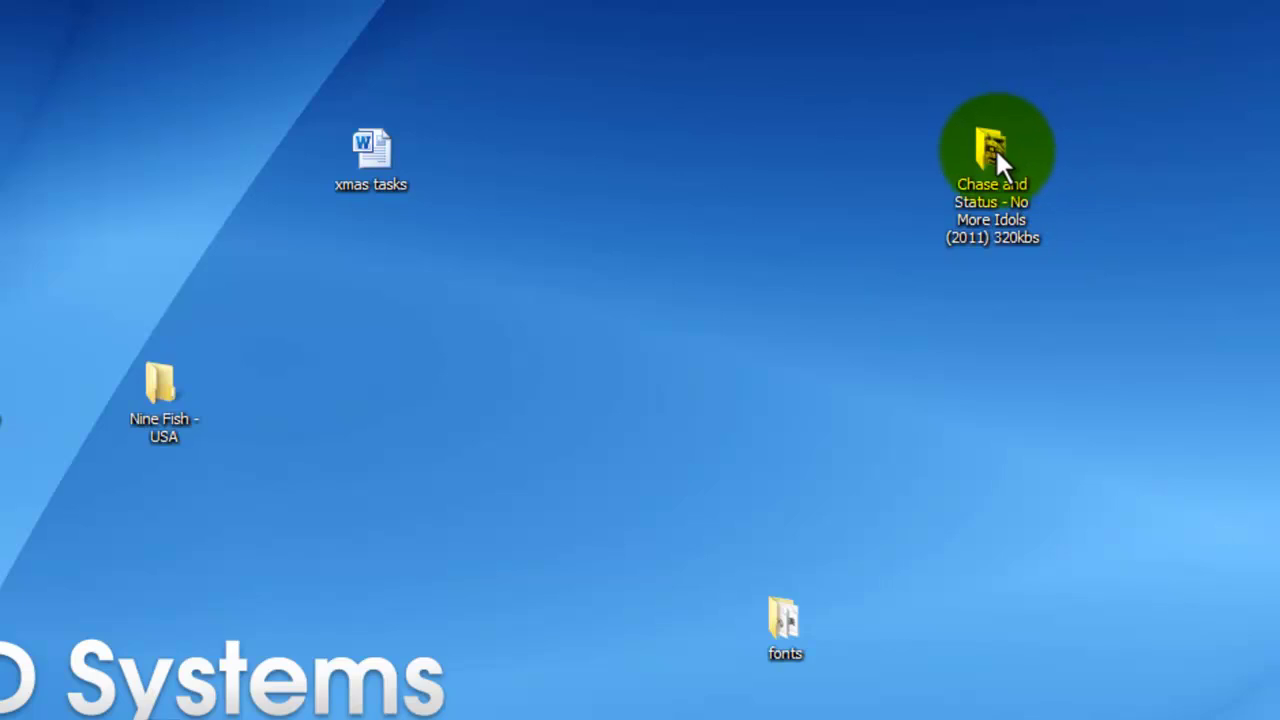
# Open the Chase and Status album folder and start Apple's free iTunes 10.5.2 download
pyautogui.doubleClick(996, 152)
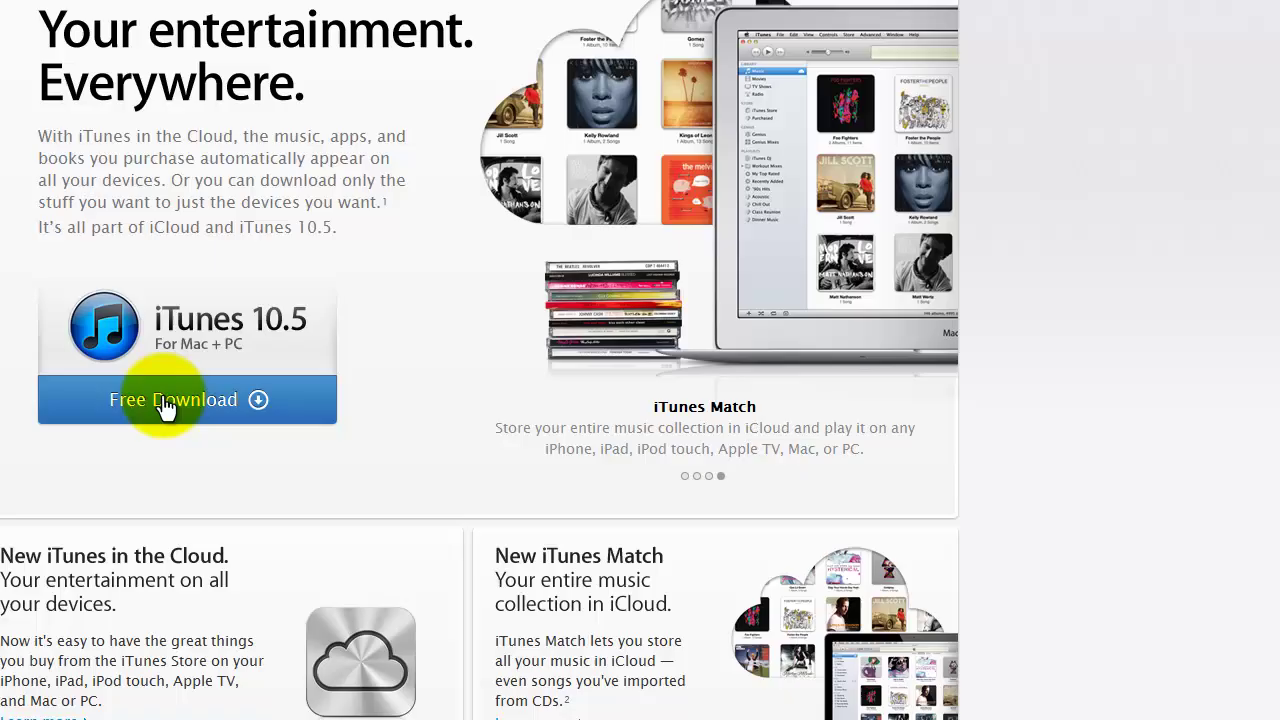
pyautogui.click(166, 405)
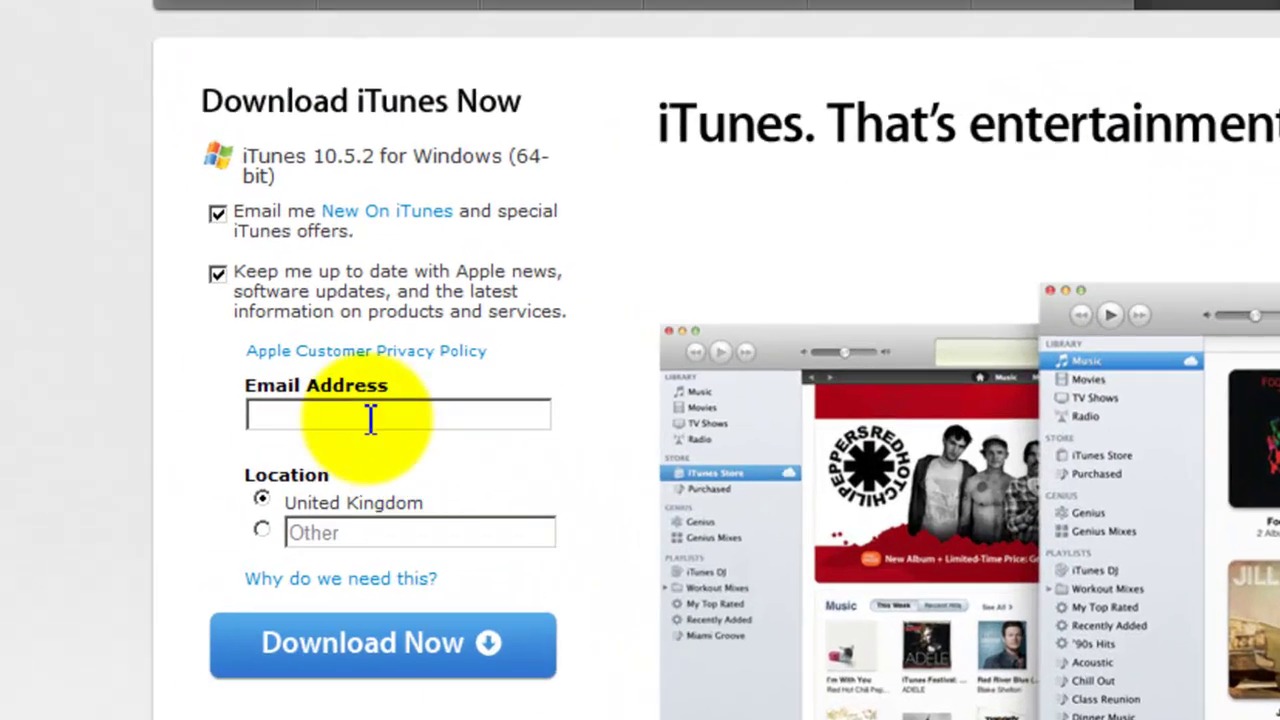
# Untick both Apple marketing e-mail options and enter your e-mail address on the download form
pyautogui.click(366, 428)
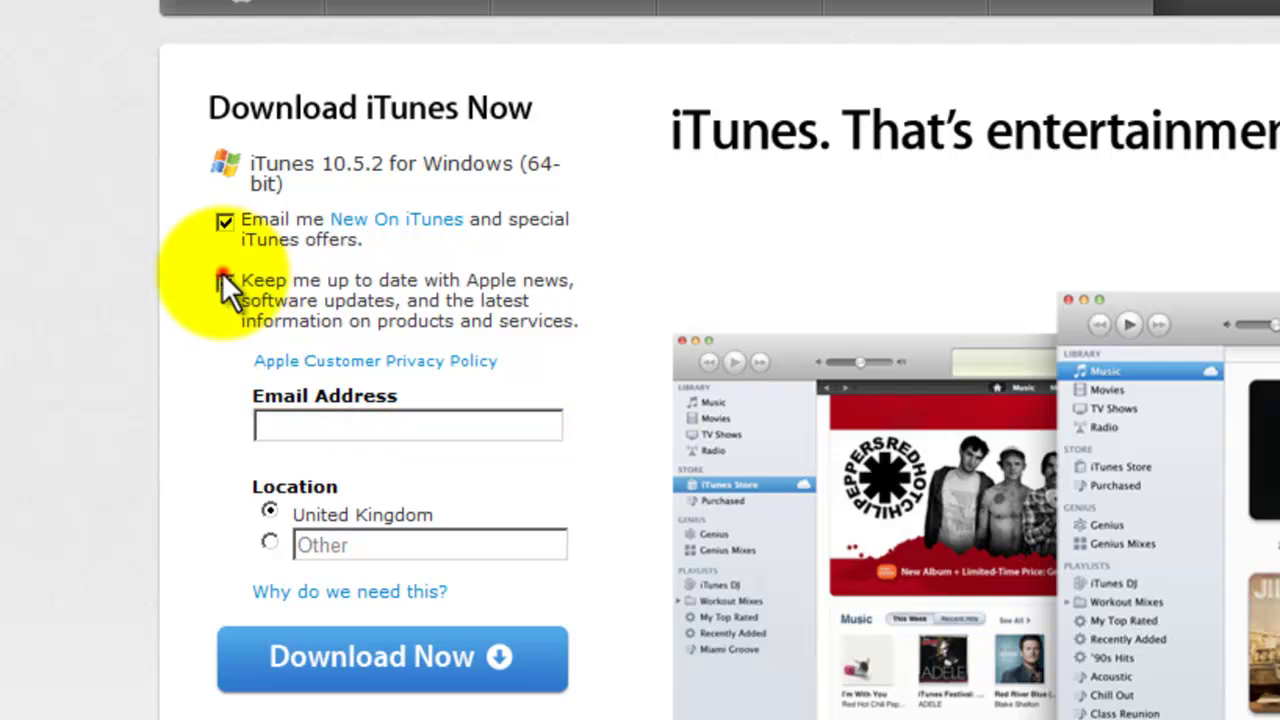
pyautogui.click(225, 224)
pyautogui.click(225, 281)
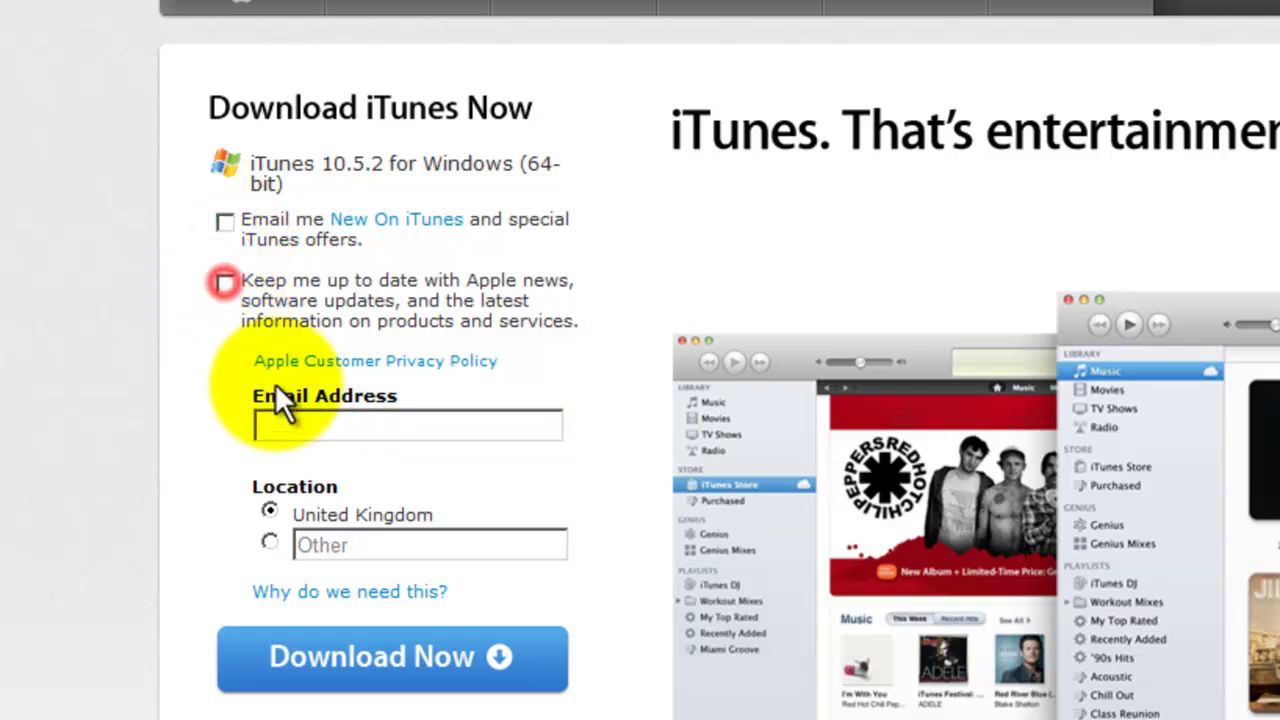
pyautogui.click(300, 427)
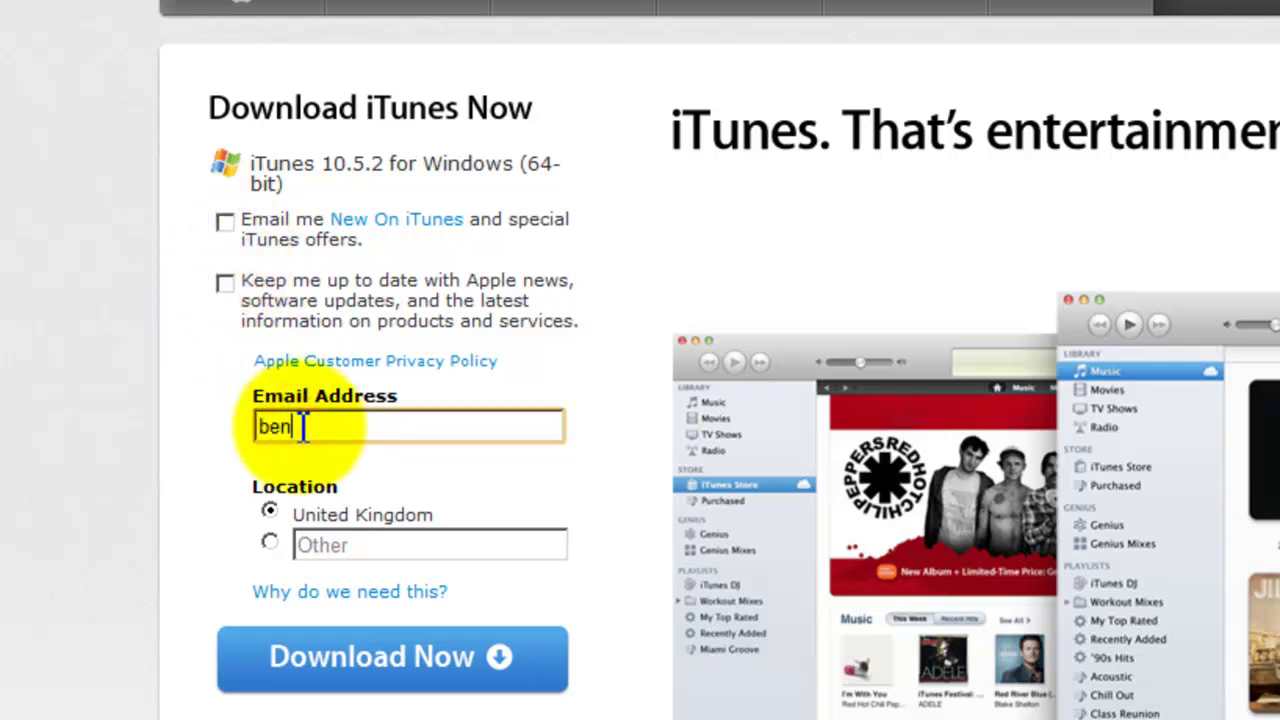
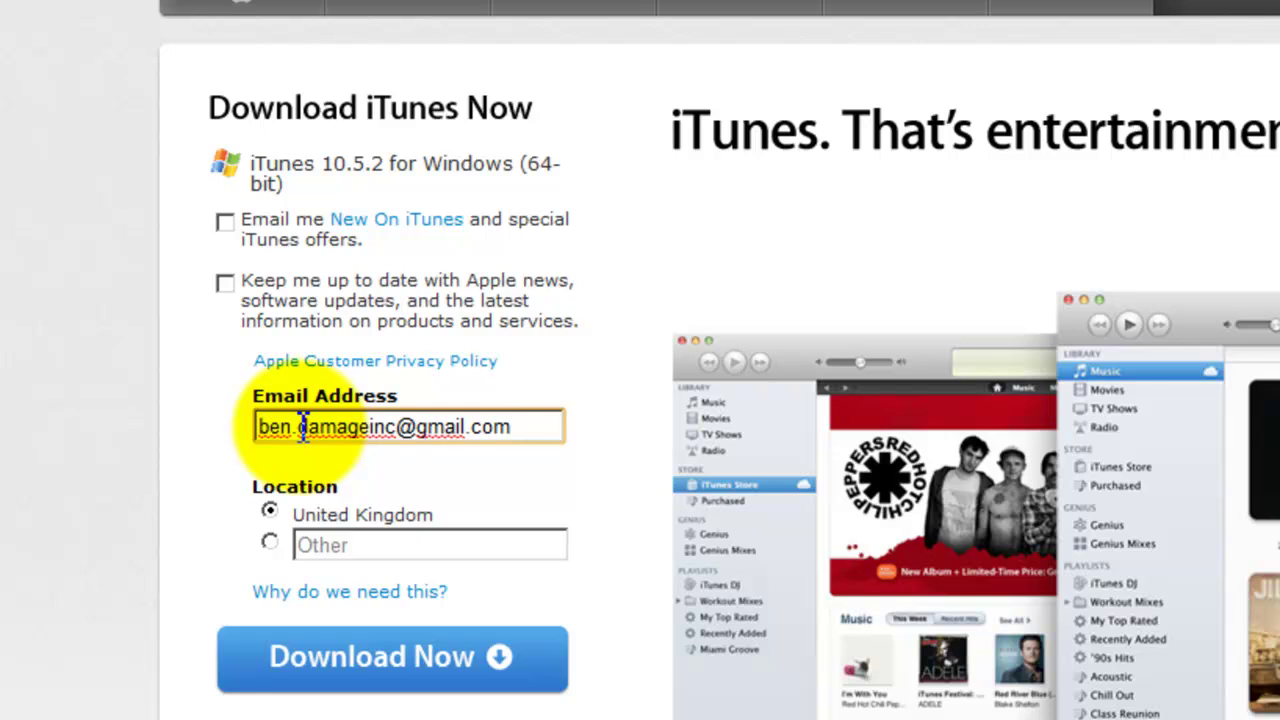
pyautogui.click(5, 645)
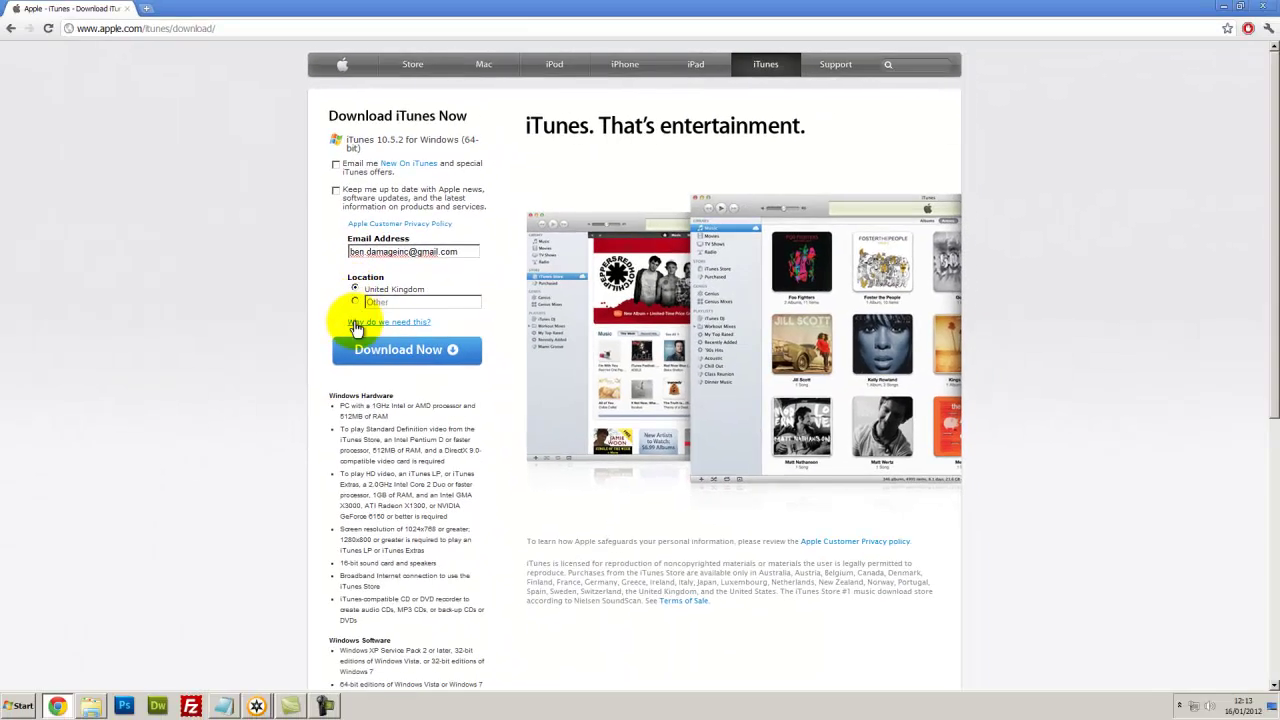
# Download iTunes64Setup.exe, keep it despite the harmful-file warning, and run it
pyautogui.click(370, 351)
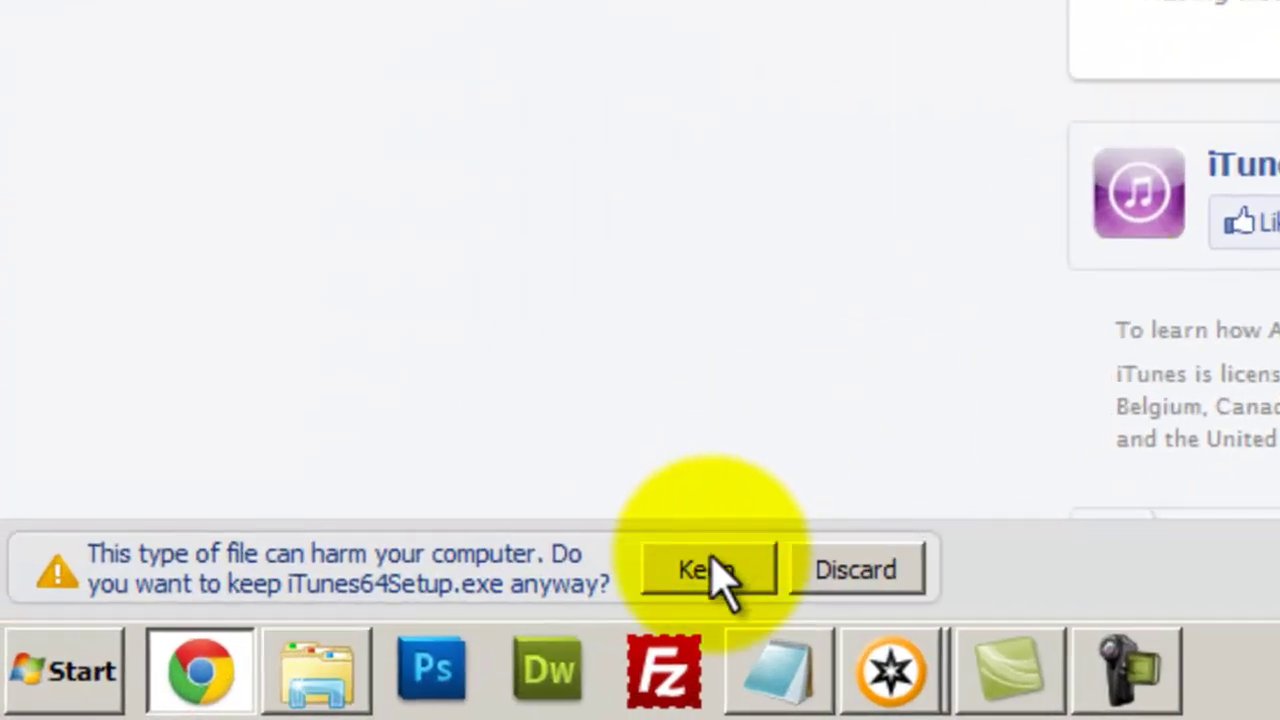
pyautogui.click(711, 550)
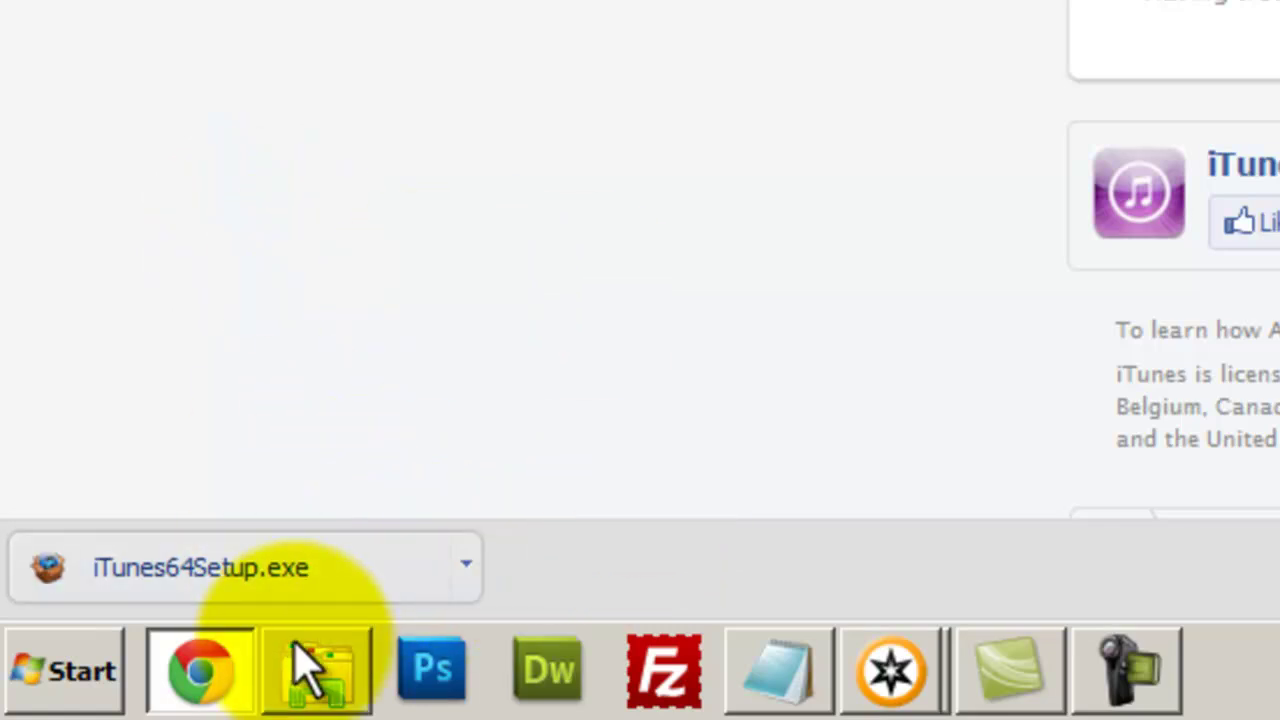
pyautogui.click(350, 568)
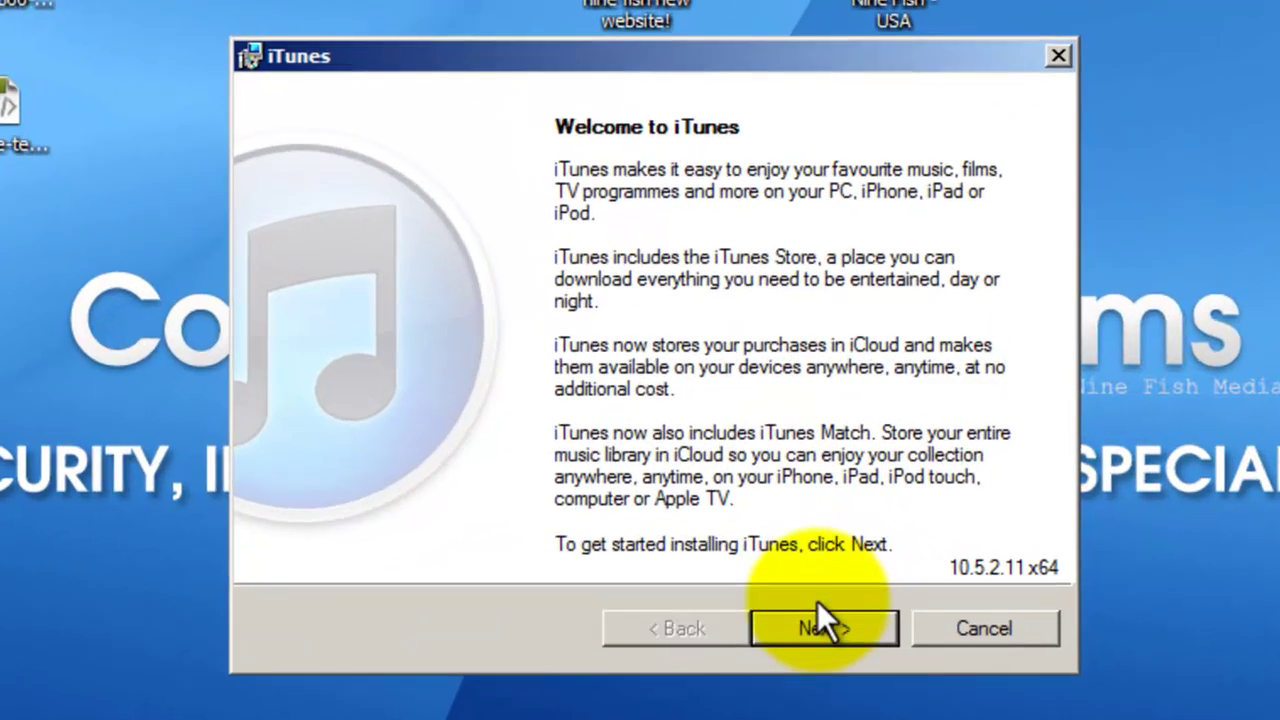
# Install iTunes 10.5.2 with the default options into C:\Program Files (x86)\iTunes\
pyautogui.click(820, 625)
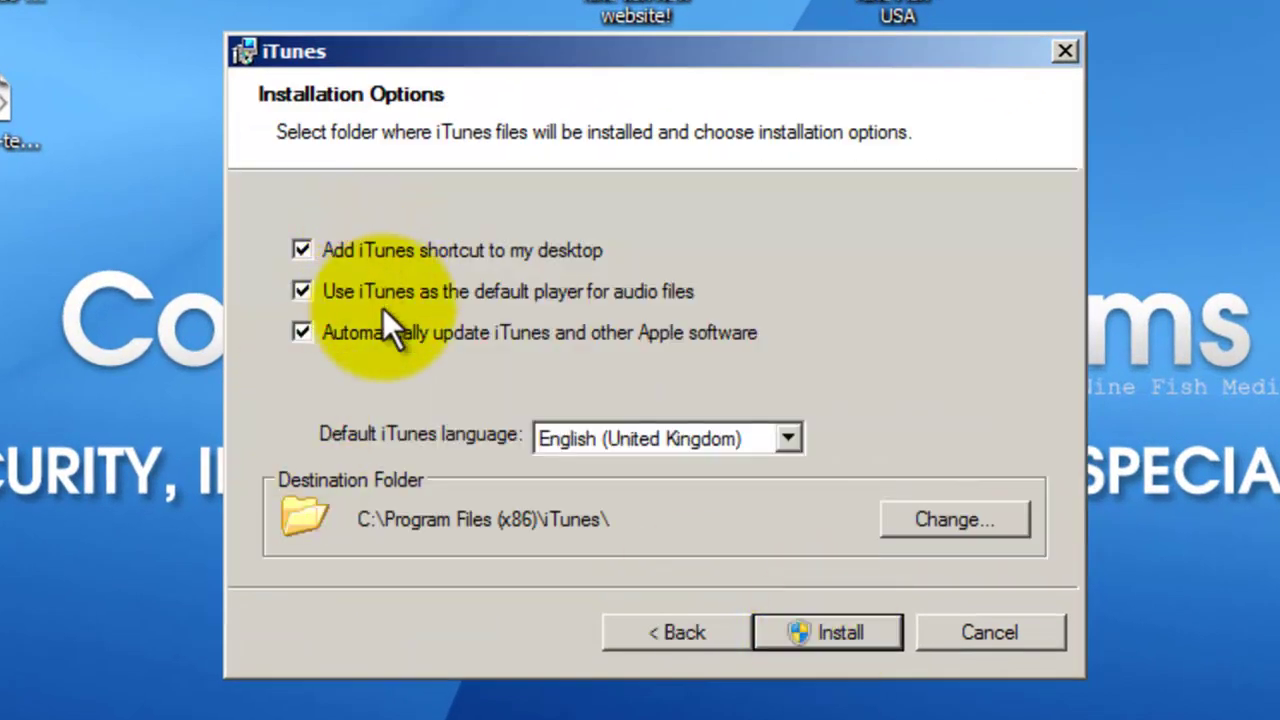
pyautogui.click(793, 633)
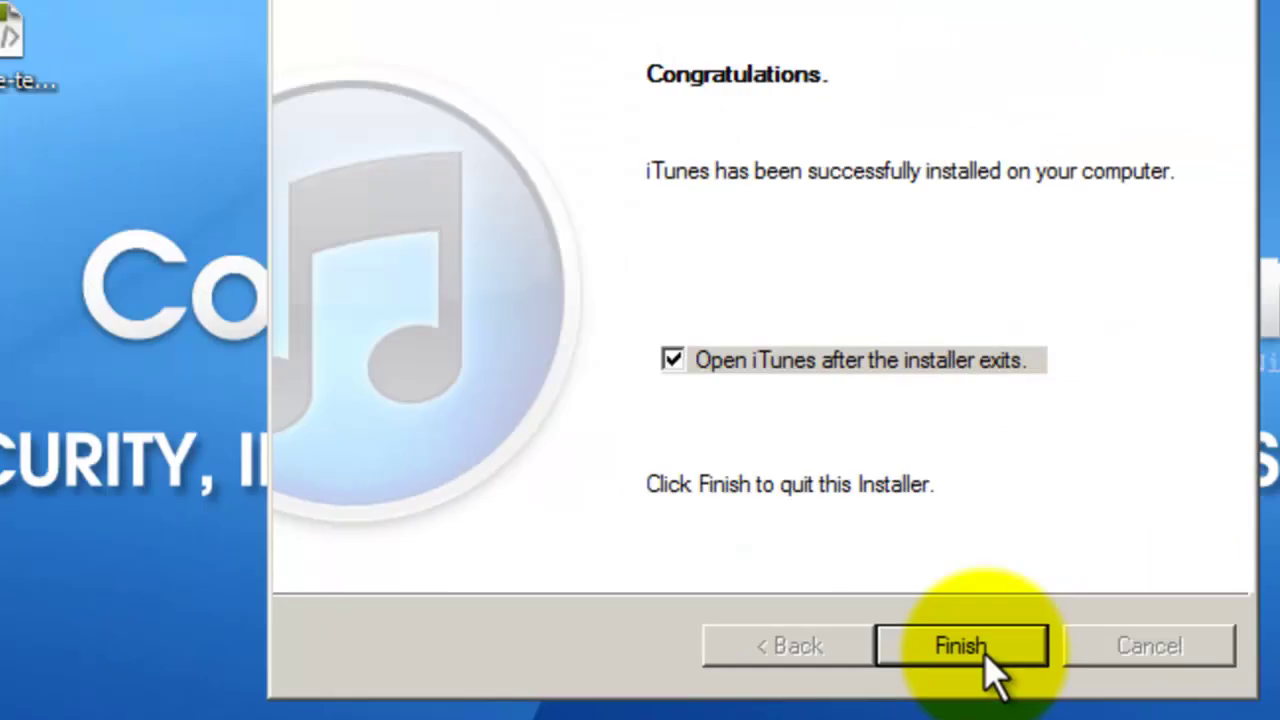
# Finish the installer and accept the iTunes Software Licence Agreement
pyautogui.click(985, 650)
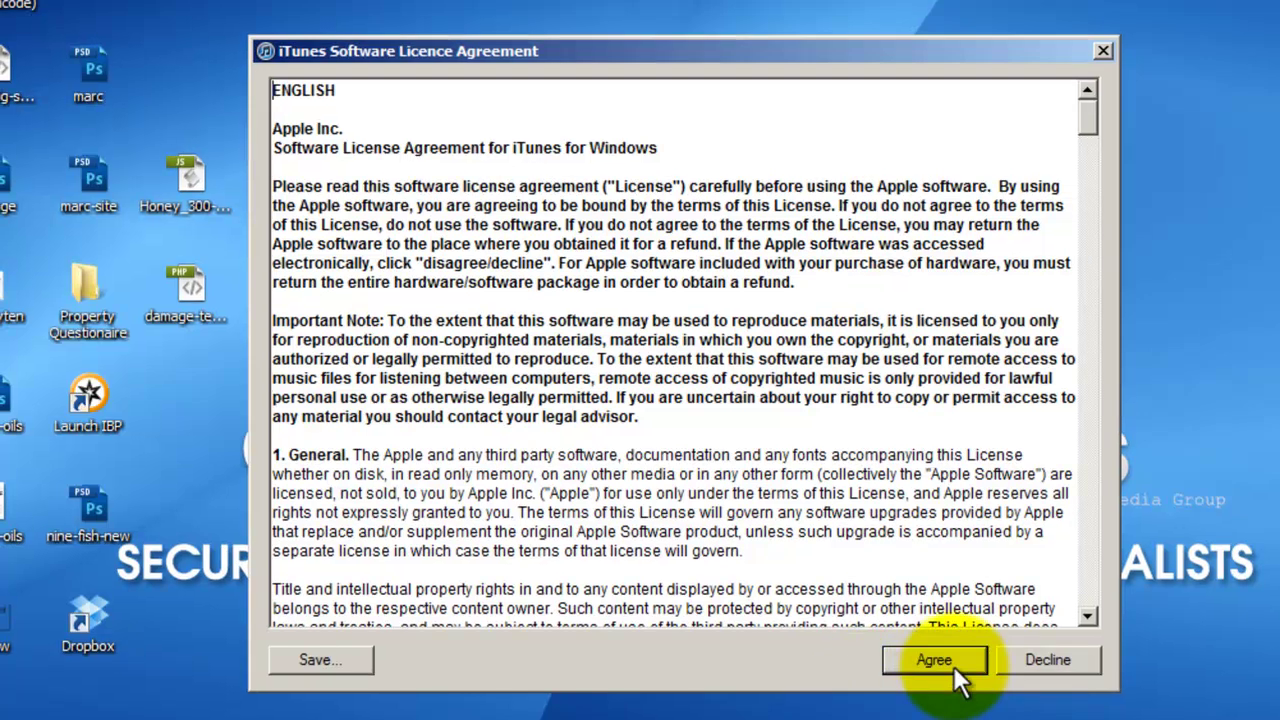
pyautogui.click(675, 405)
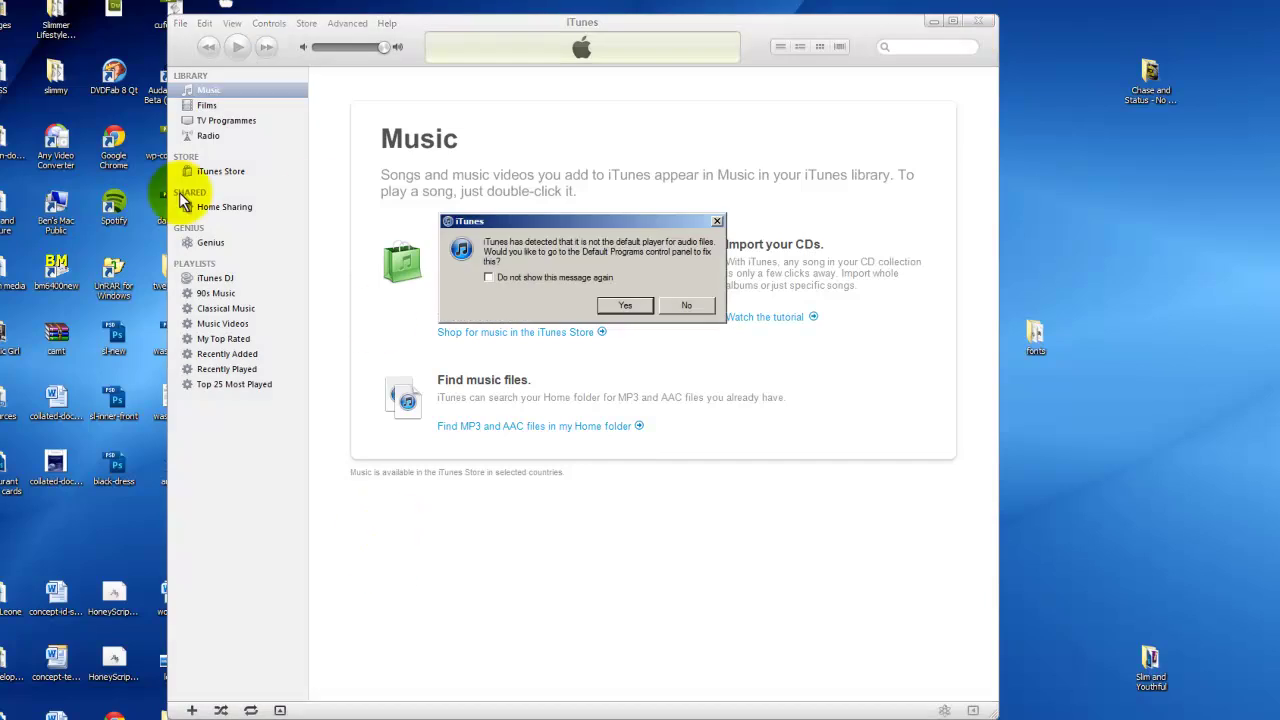
# Make iTunes the default audio player and close the iTunes Tutorials window
pyautogui.click(626, 308)
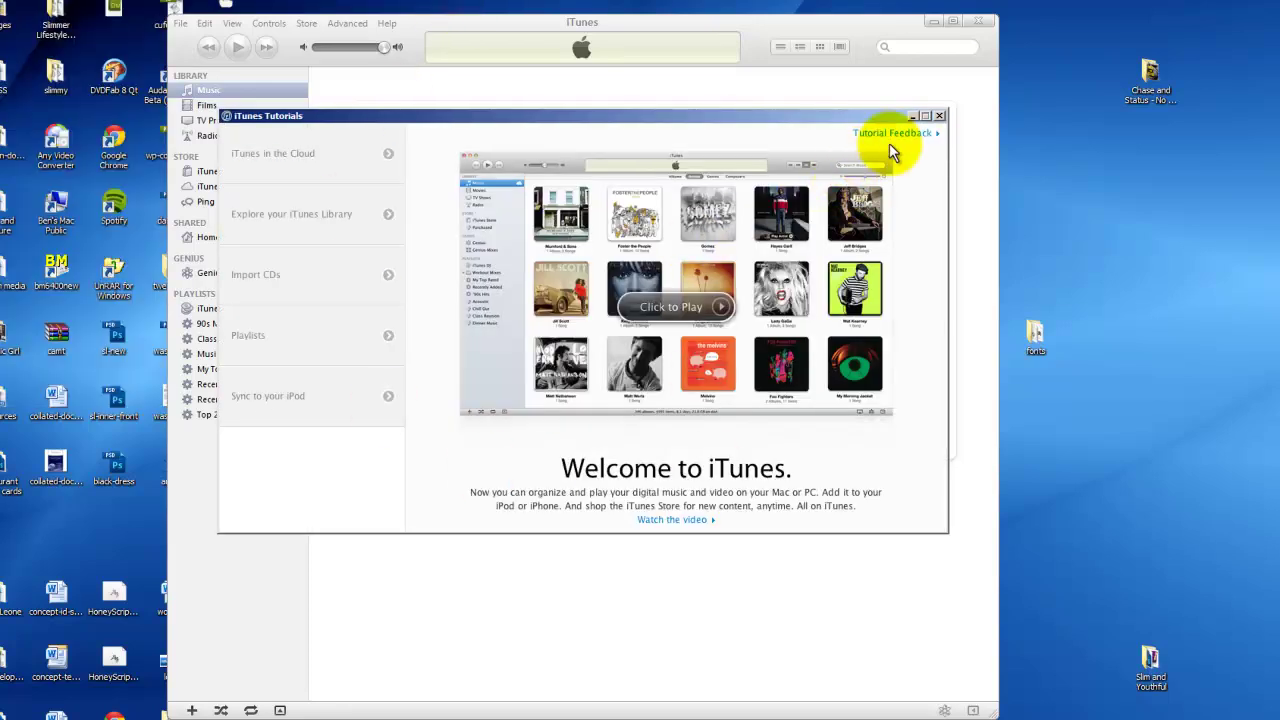
pyautogui.click(939, 116)
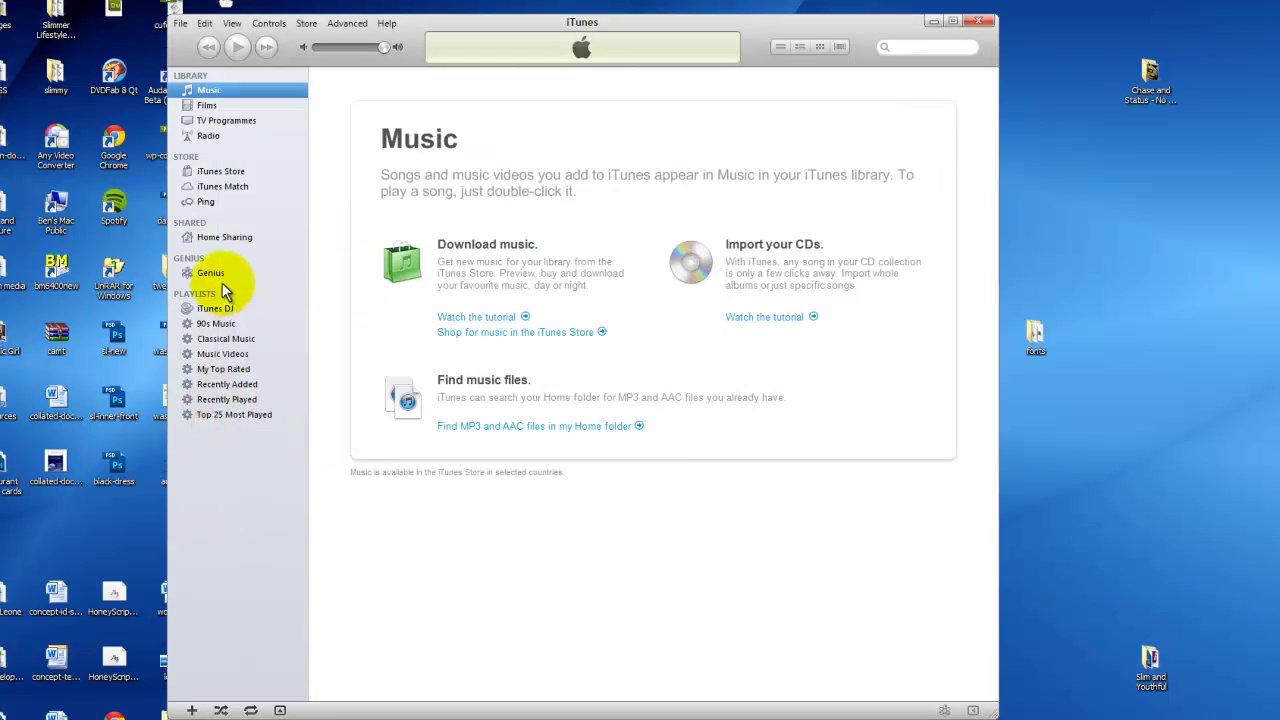
# Create a 'Nintendo' playlist and import the Chase and Status album folder's 15 tracks
pyautogui.click(181, 24)
pyautogui.click(190, 37)
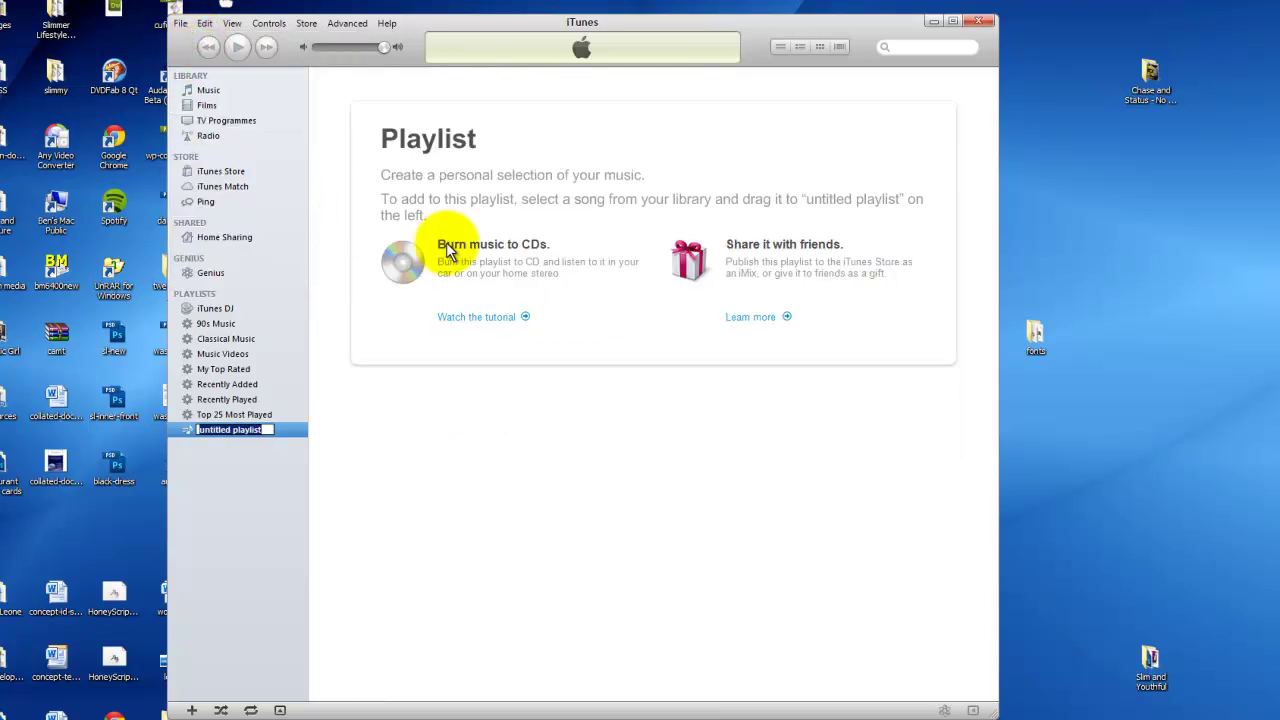
pyautogui.write('Nintendo')
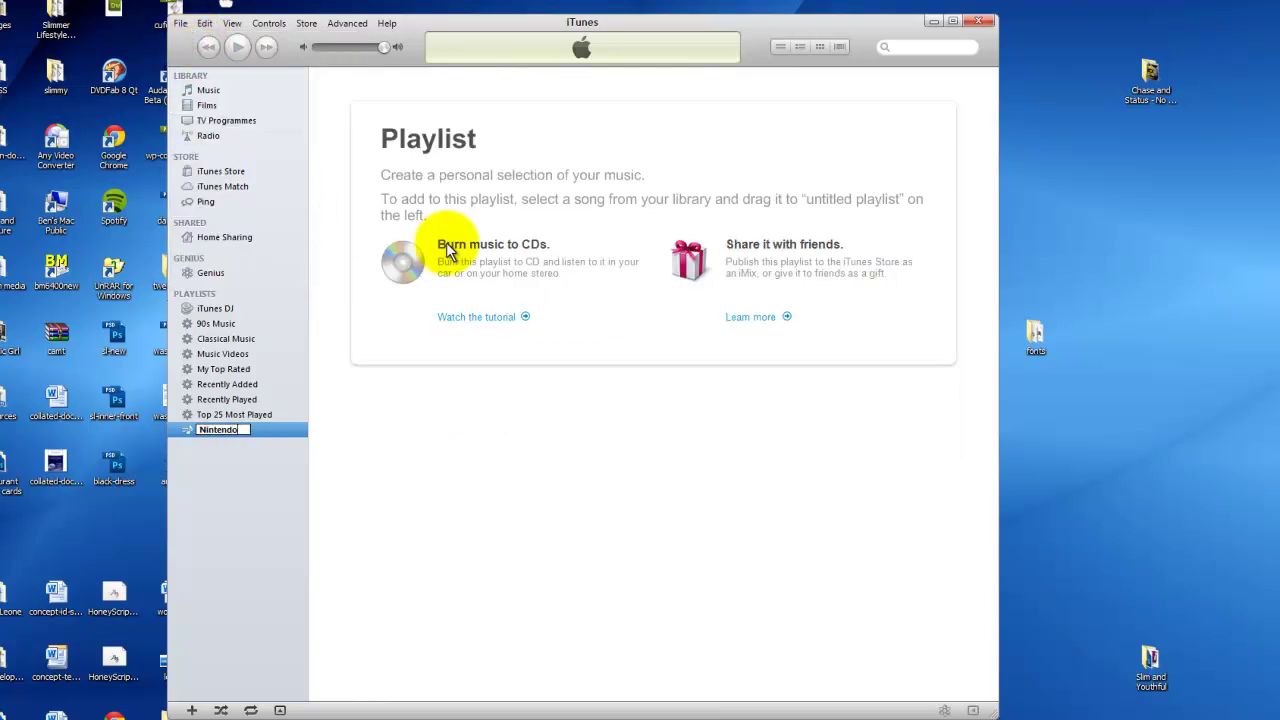
pyautogui.press('Return')
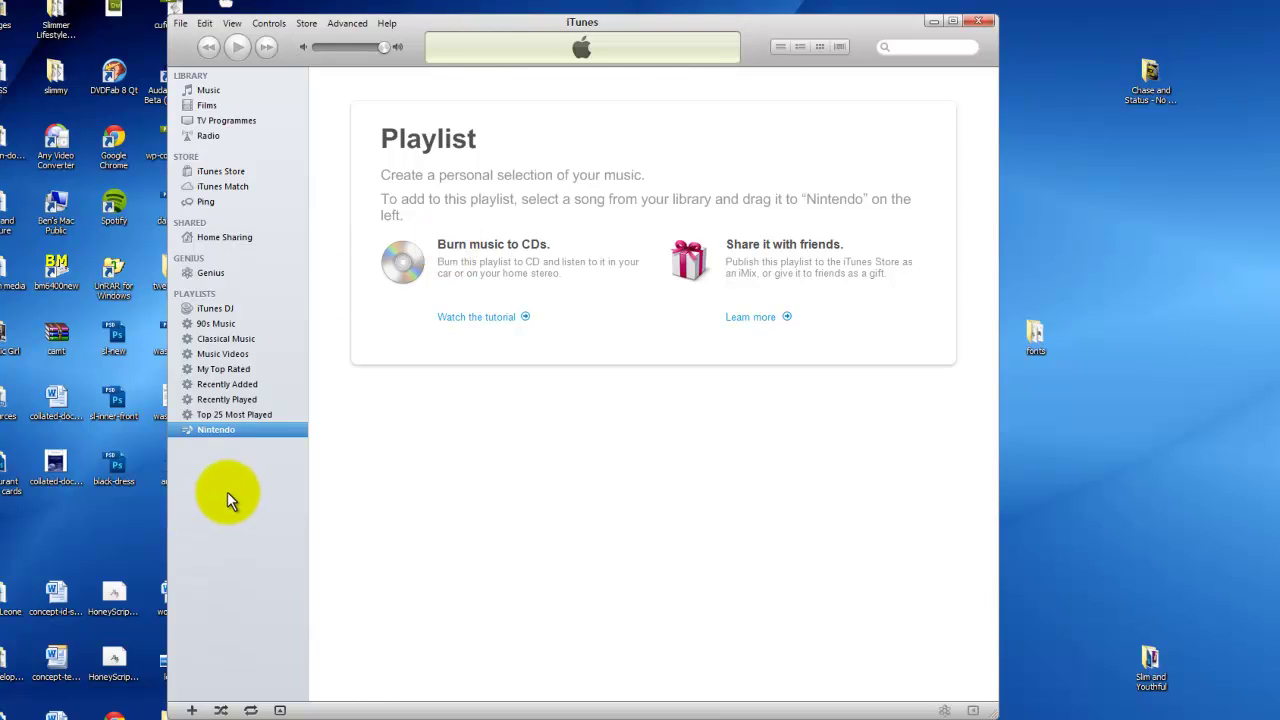
pyautogui.click(1152, 72)
pyautogui.moveTo(1143, 98); pyautogui.dragTo(234, 430)
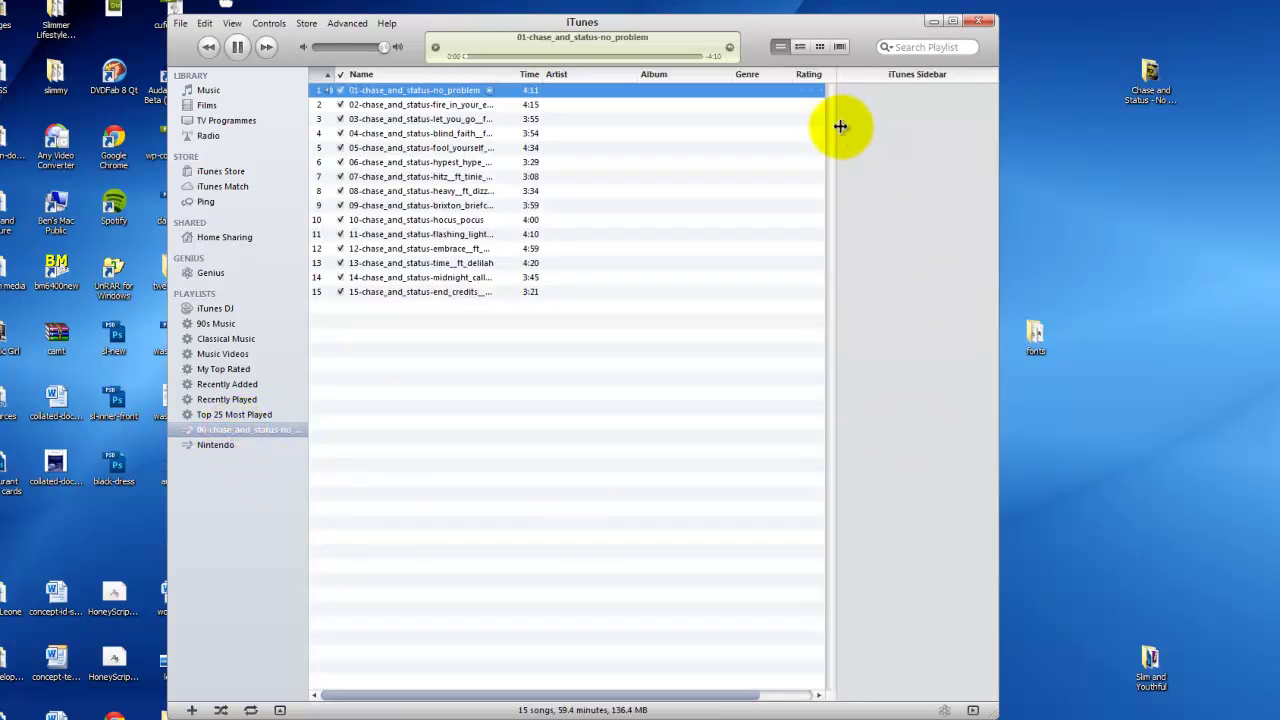
# Stop playback and create AAC versions of all 15 Chase and Status tracks
pyautogui.click(237, 49)
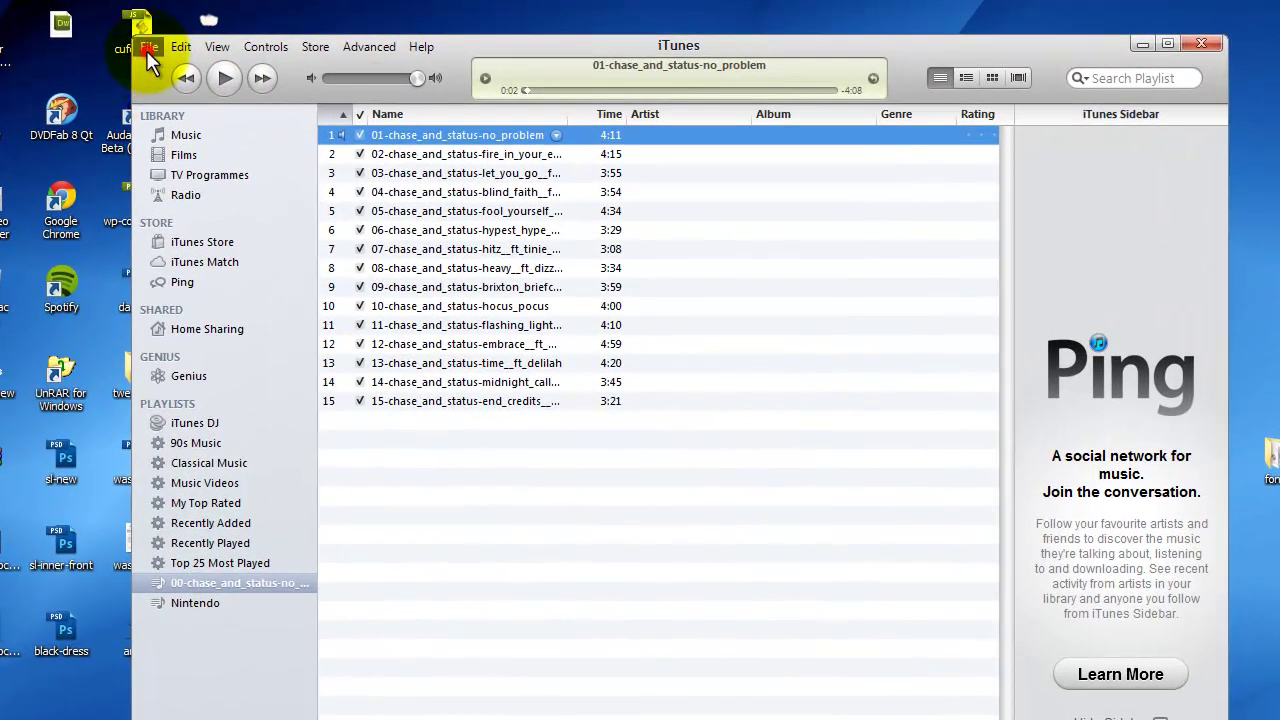
pyautogui.click(146, 50)
pyautogui.click(543, 265)
pyautogui.rightClick(470, 268)
pyautogui.click(450, 140)
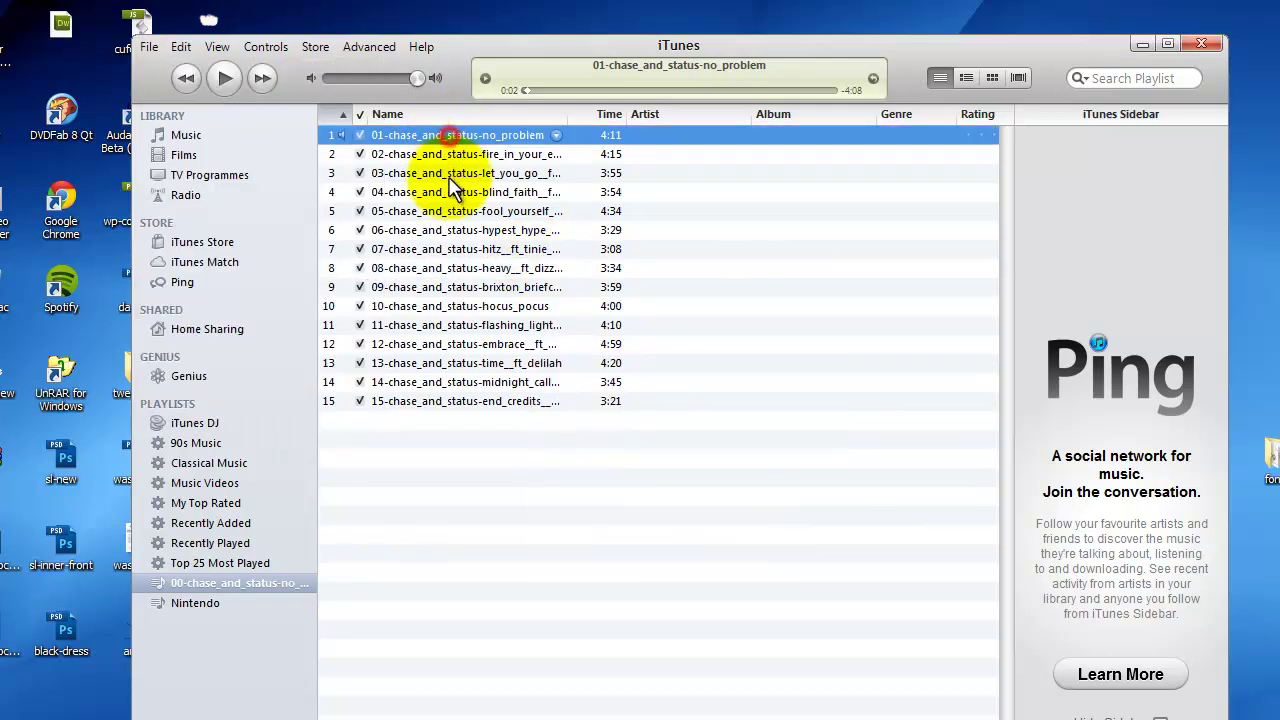
pyautogui.keyDown('shift'); pyautogui.click(460, 401); pyautogui.keyUp('shift')
pyautogui.rightClick(463, 284)
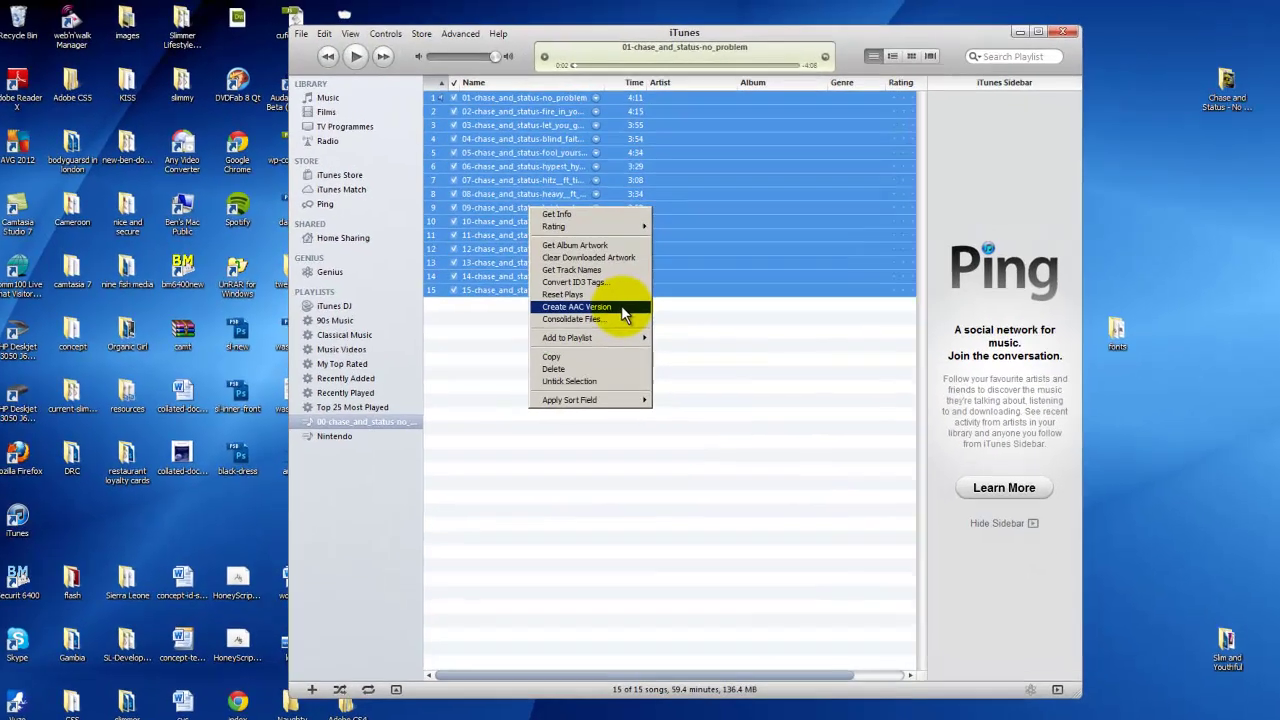
pyautogui.click(1026, 445)
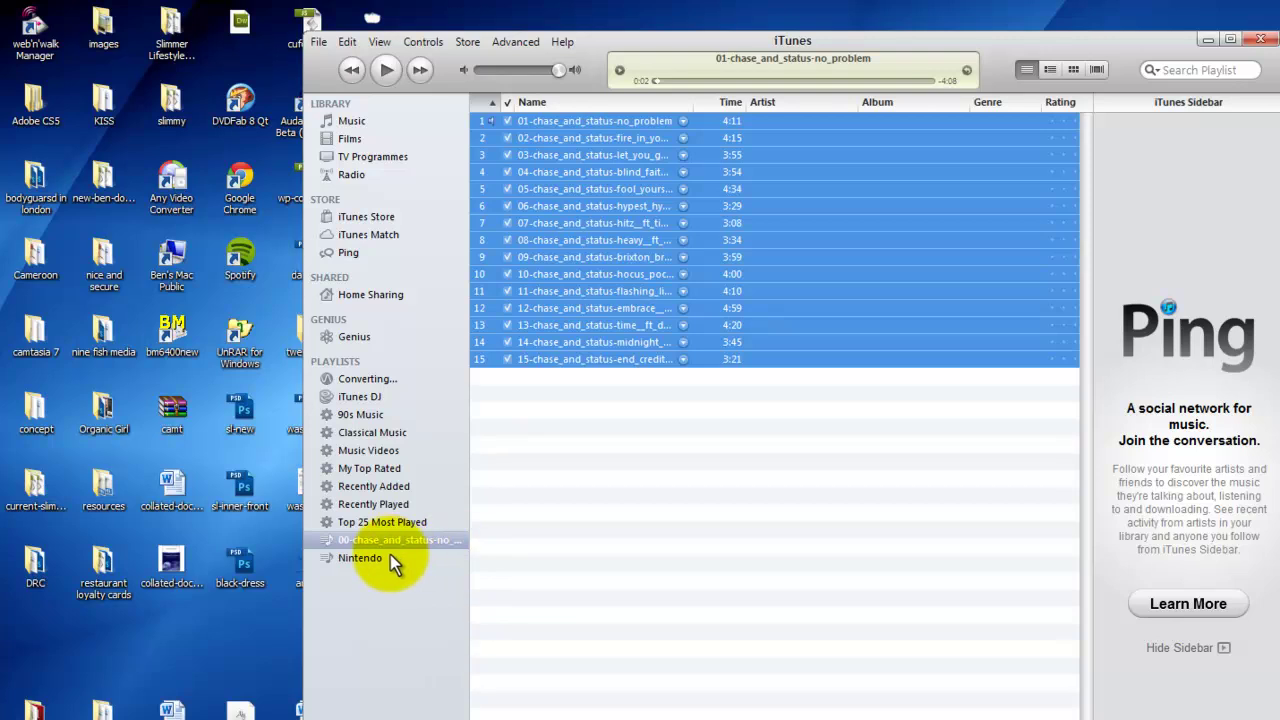
# Deselect the tracks and switch to the Nintendo playlist
pyautogui.click(762, 433)
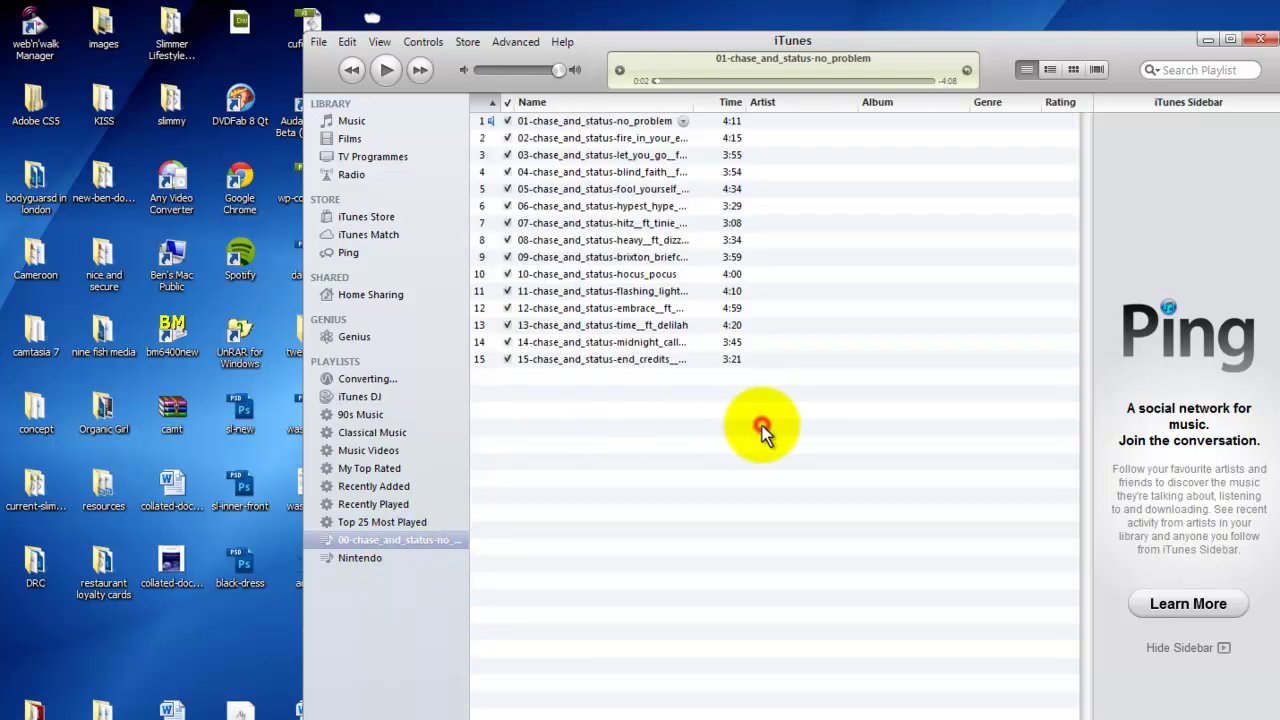
pyautogui.click(683, 121)
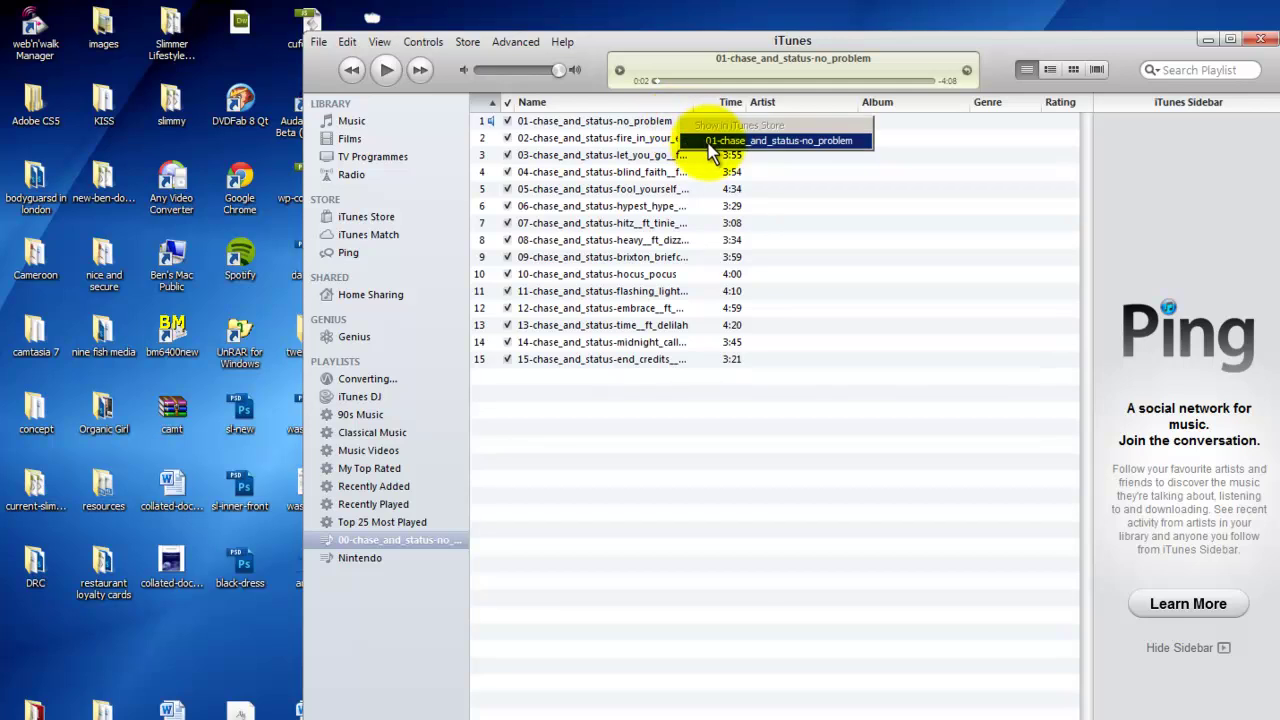
pyautogui.click(719, 131)
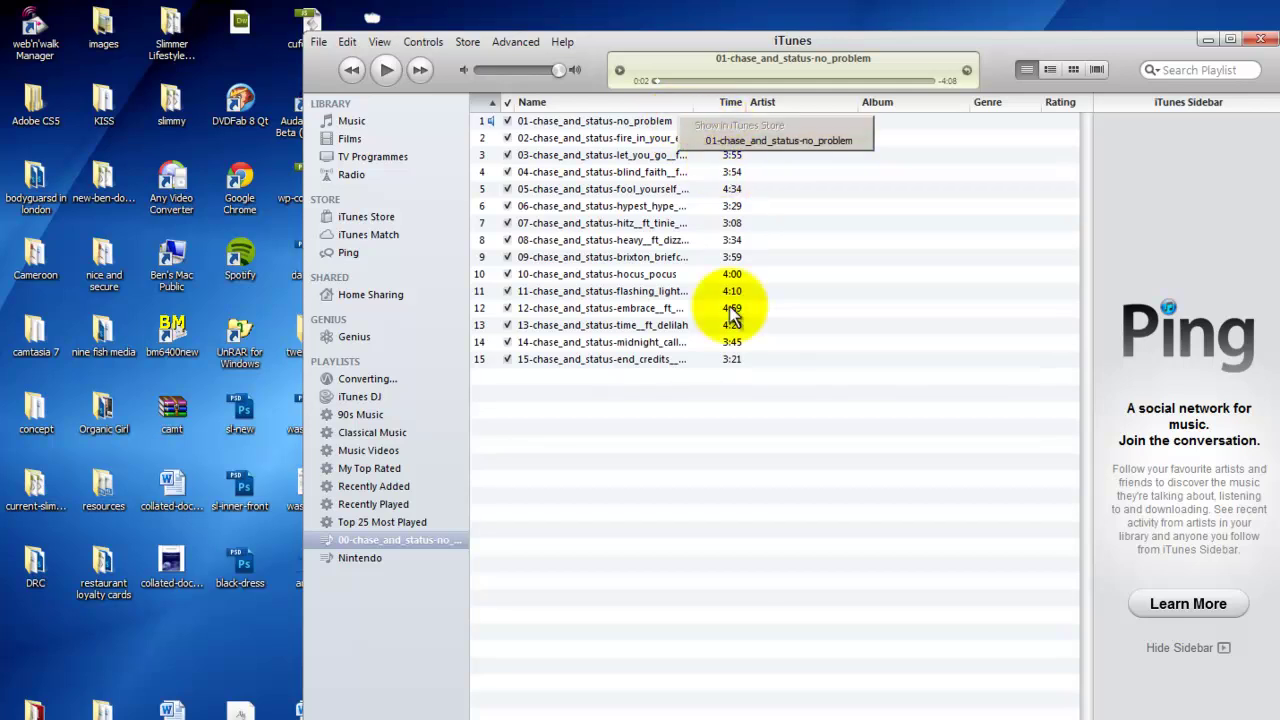
pyautogui.click(378, 558)
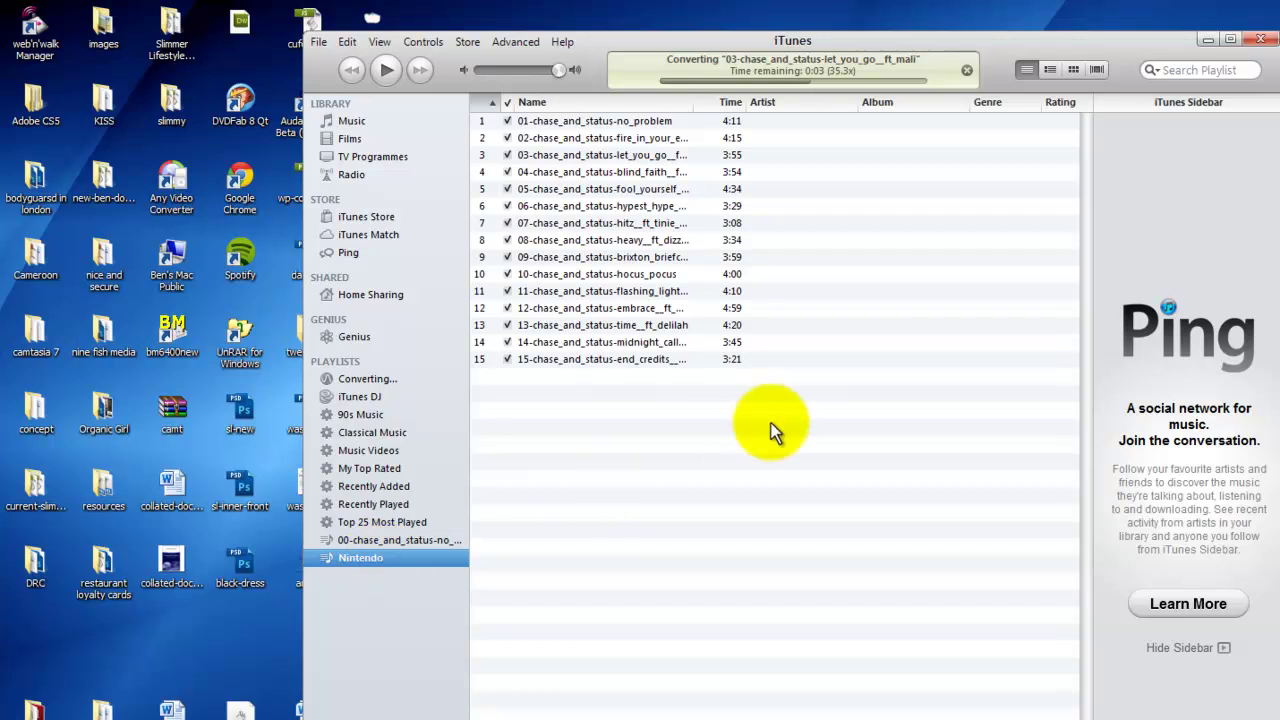